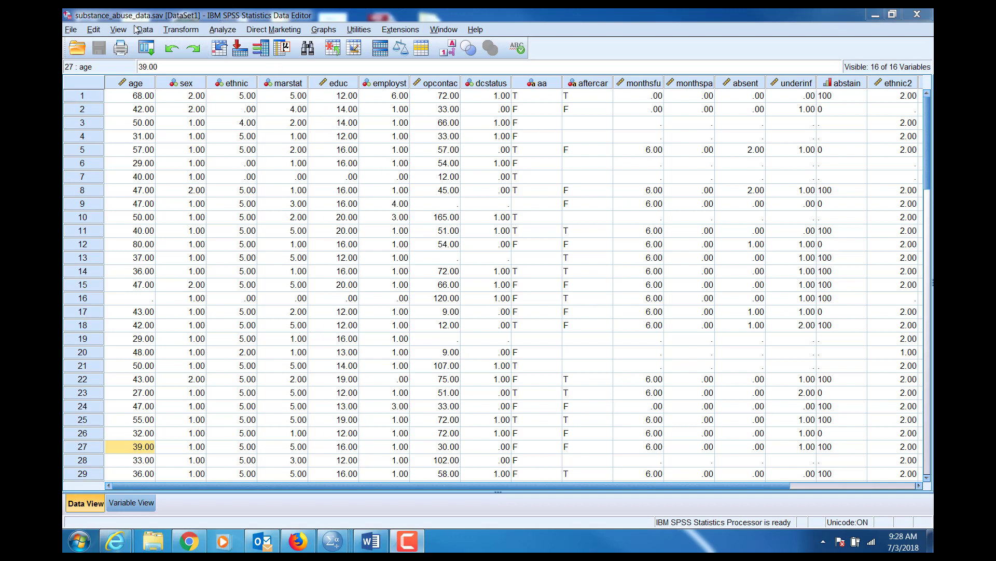
# Start a binary logistic regression with abstain as the dependent variable
pyautogui.click(227, 31)
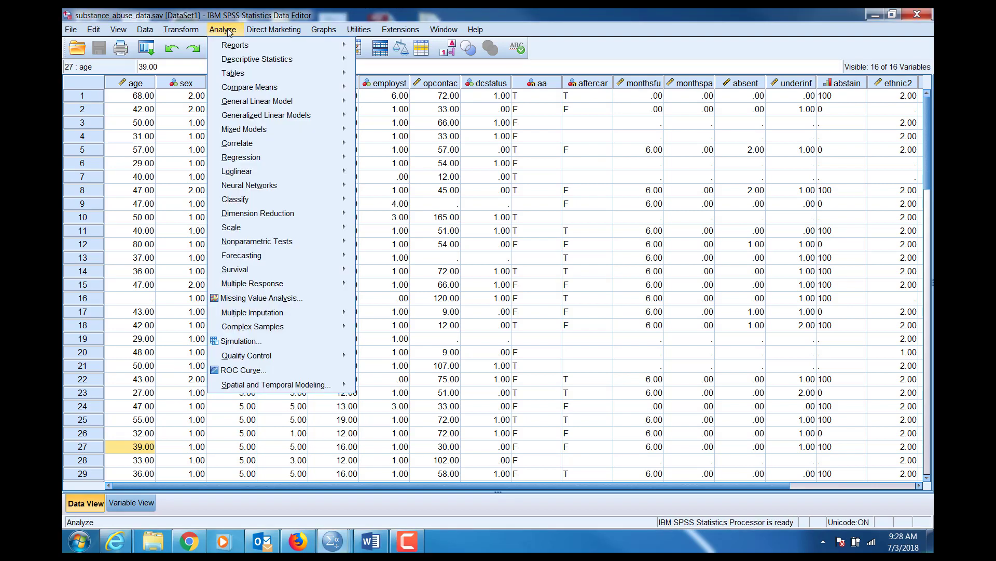
pyautogui.moveTo(244, 158)
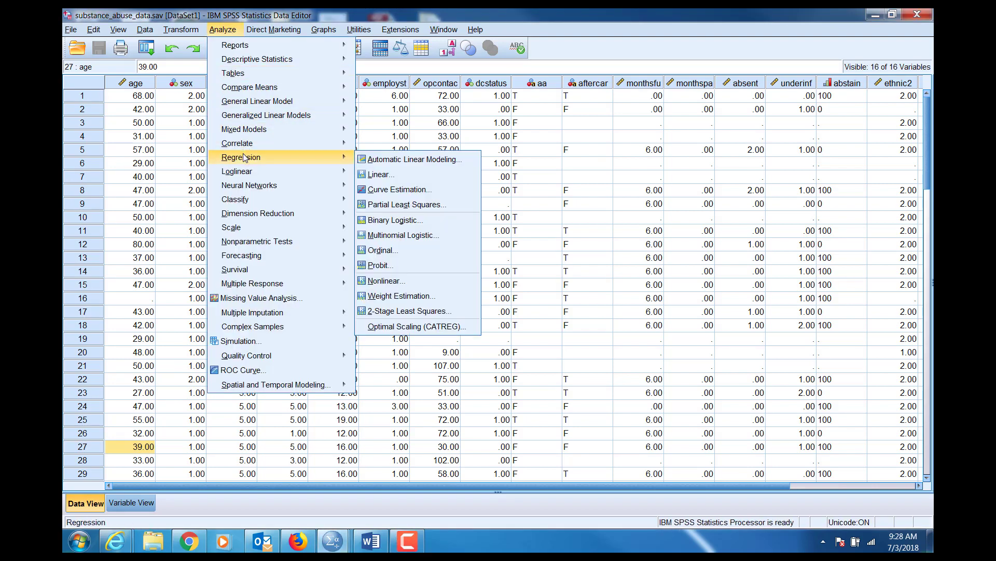
pyautogui.click(402, 227)
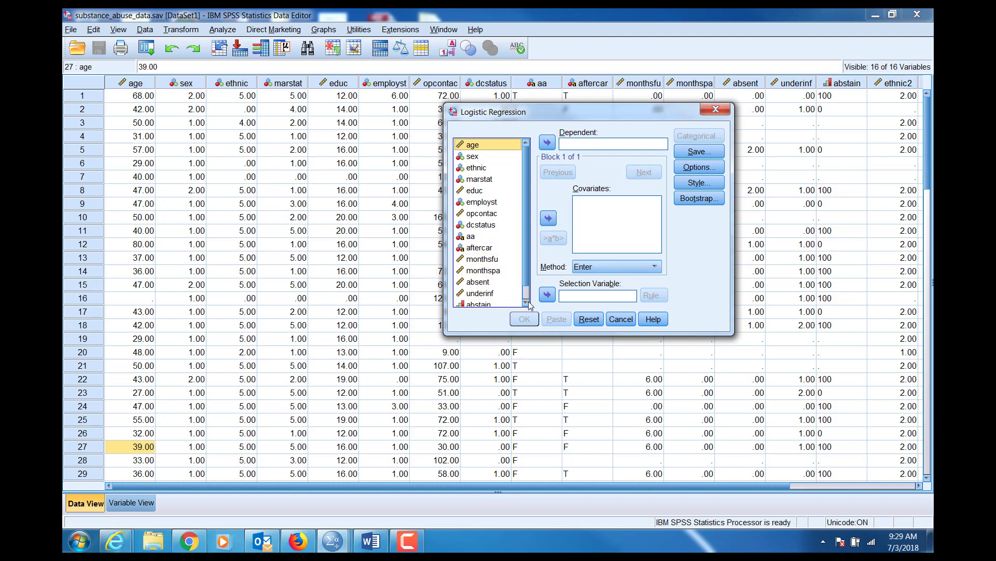
pyautogui.click(480, 303)
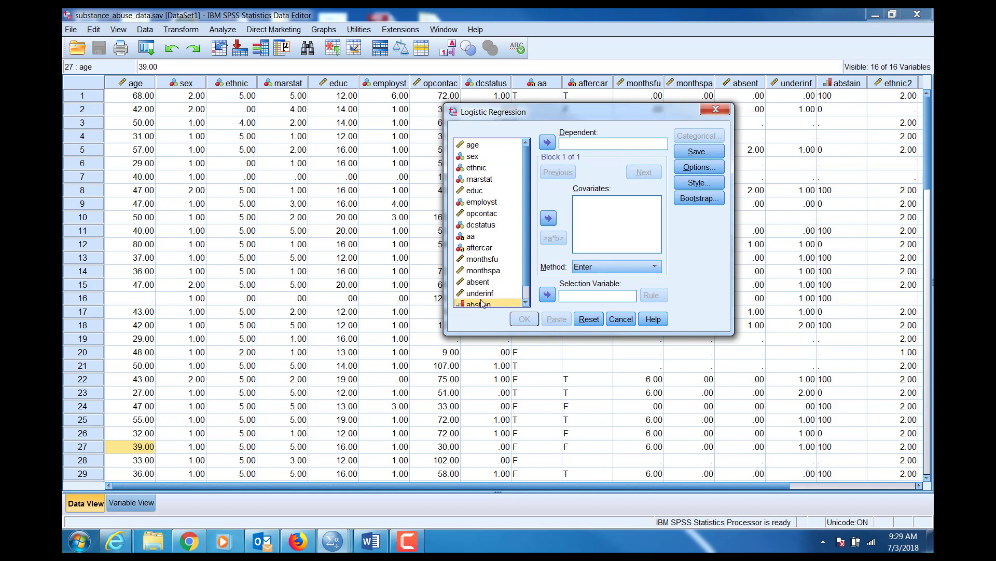
pyautogui.click(549, 144)
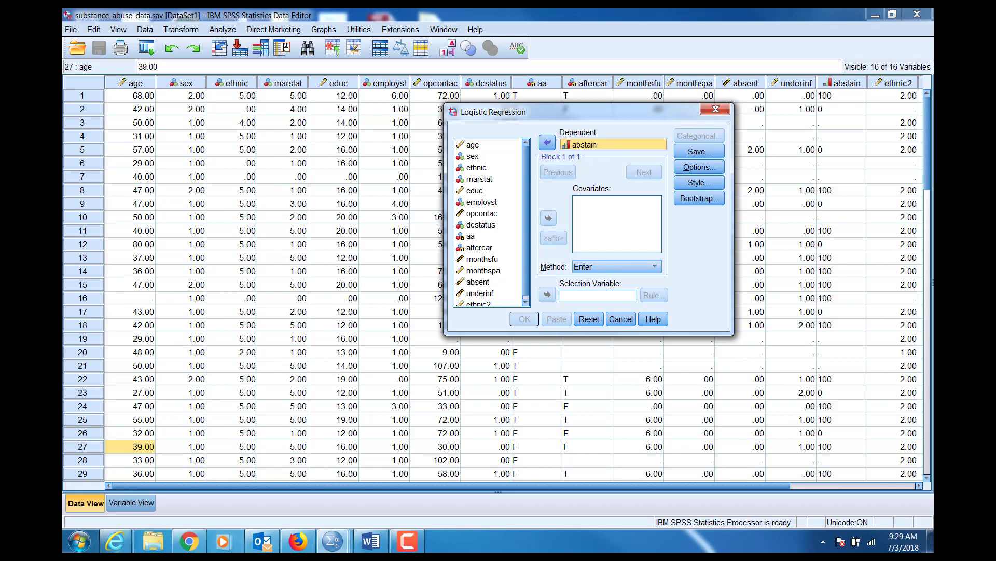
pyautogui.press('F10')
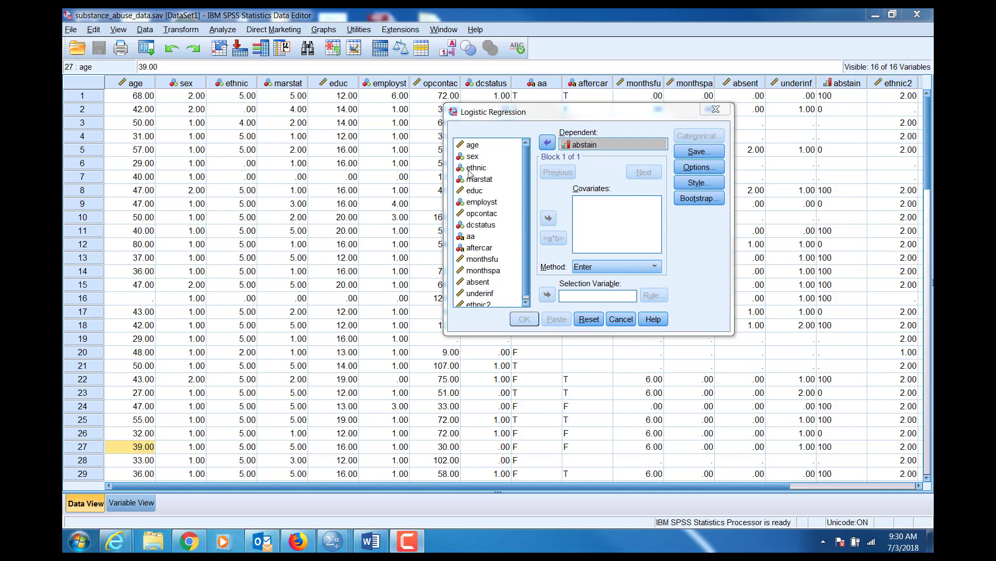
# Add educ, employst and opcontac as covariates of the logistic regression
pyautogui.click(469, 188)
pyautogui.click(471, 191)
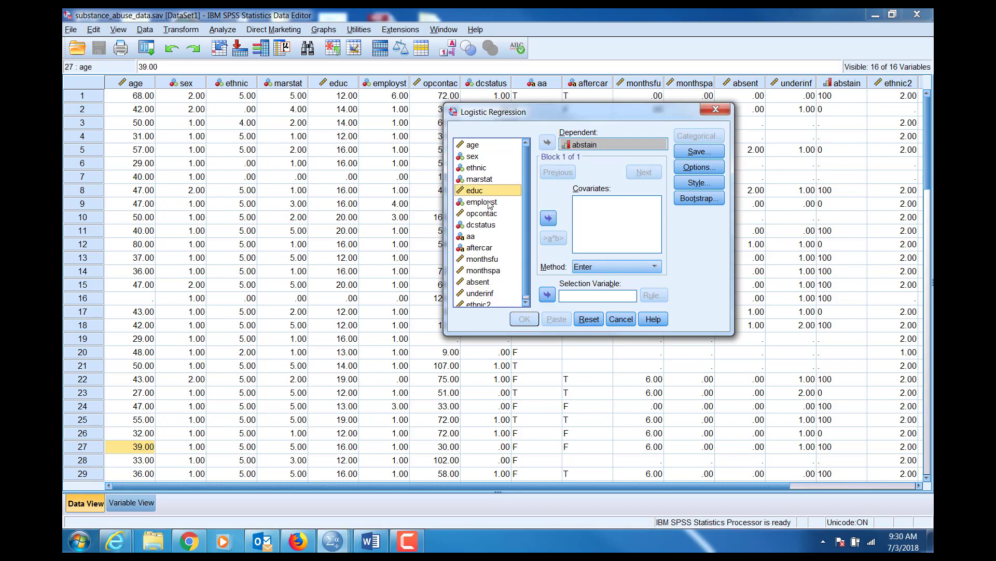
pyautogui.click(549, 219)
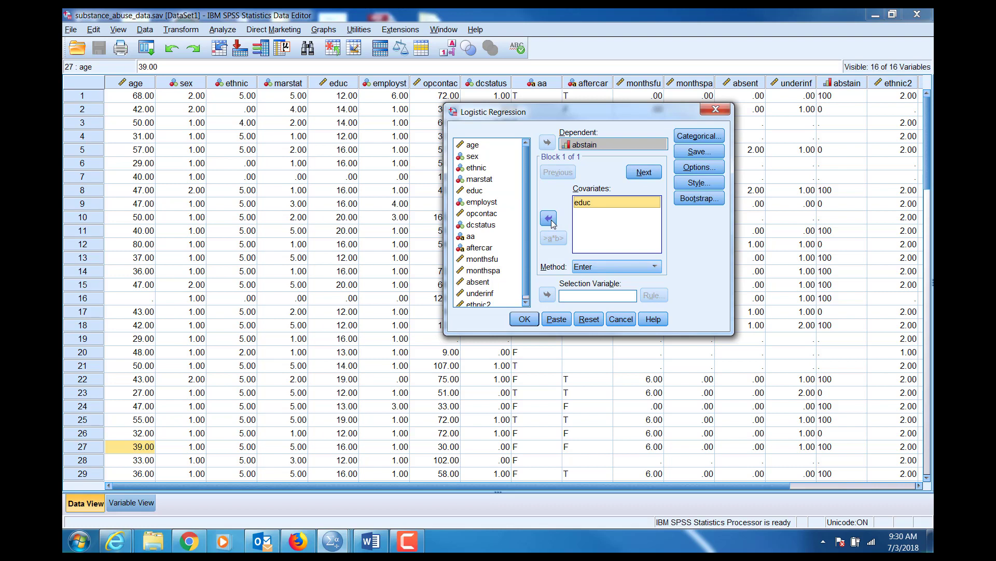
pyautogui.click(482, 201)
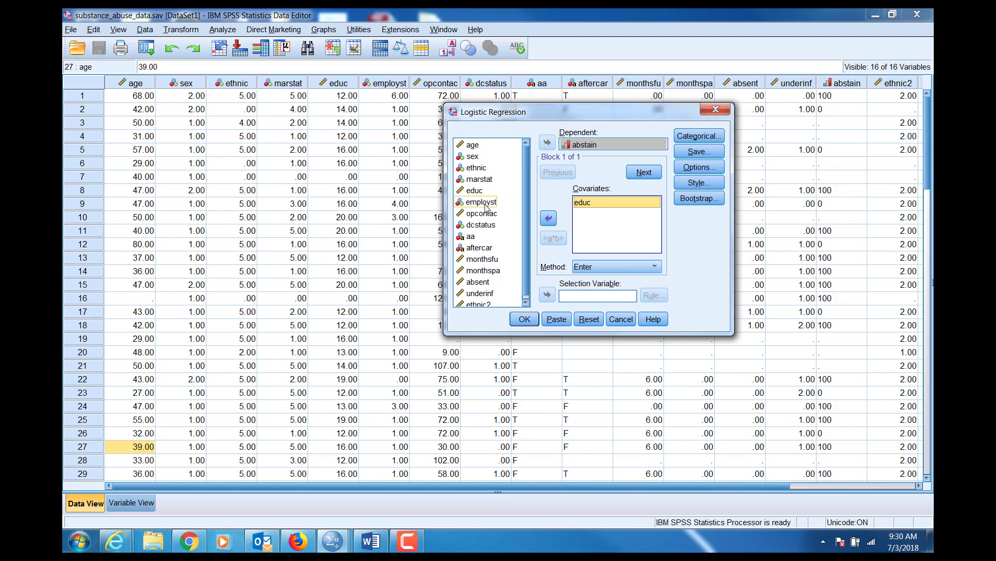
pyautogui.click(550, 219)
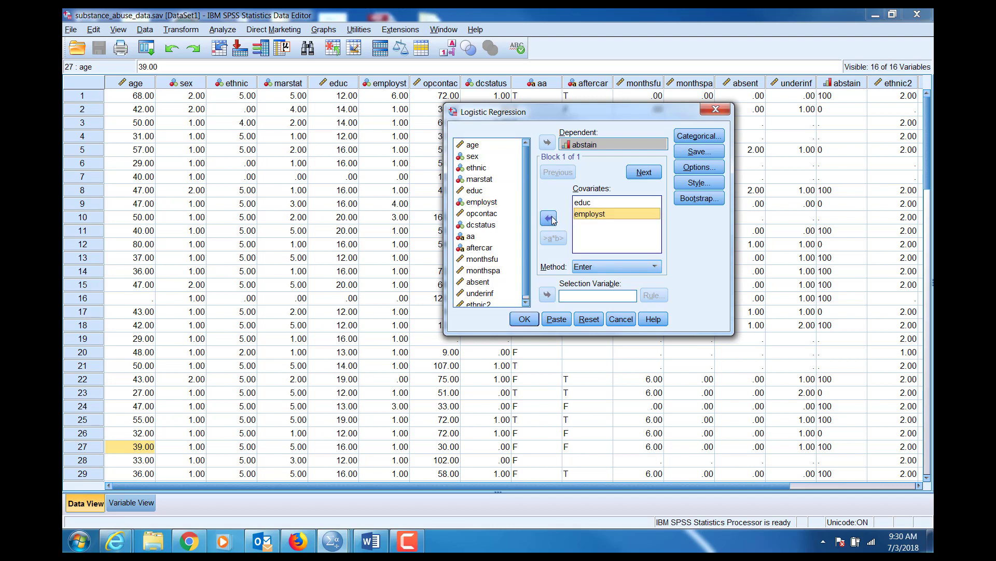
pyautogui.click(521, 225)
pyautogui.click(489, 214)
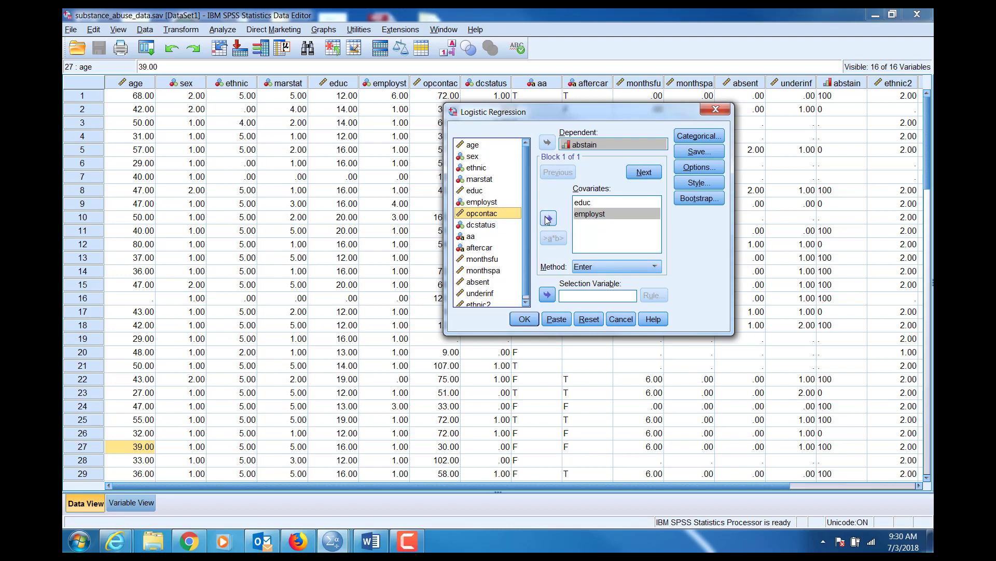
pyautogui.click(548, 219)
# Add dcstatus, aa and aftercar to the regression's covariates
pyautogui.click(482, 225)
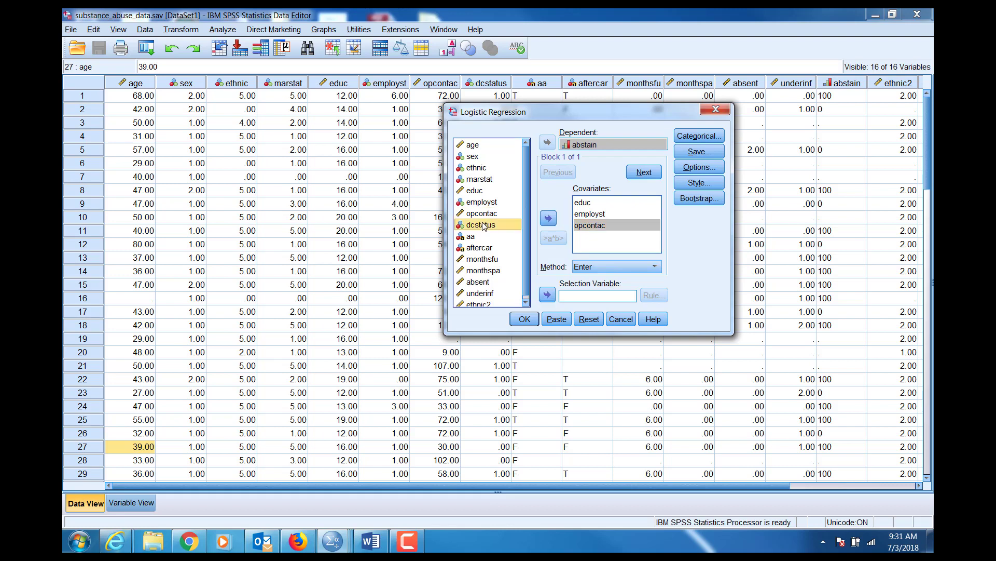
pyautogui.click(548, 218)
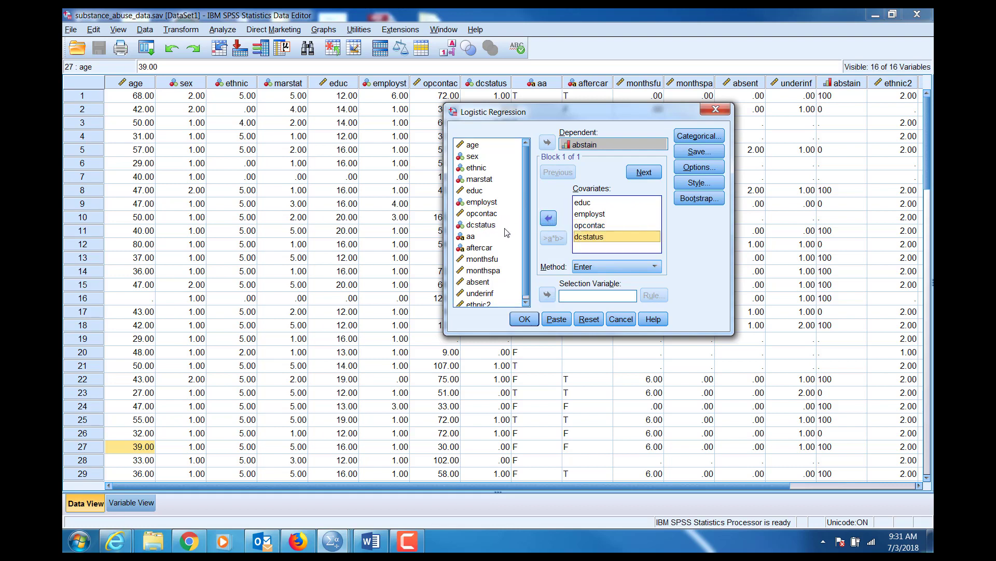
pyautogui.click(469, 237)
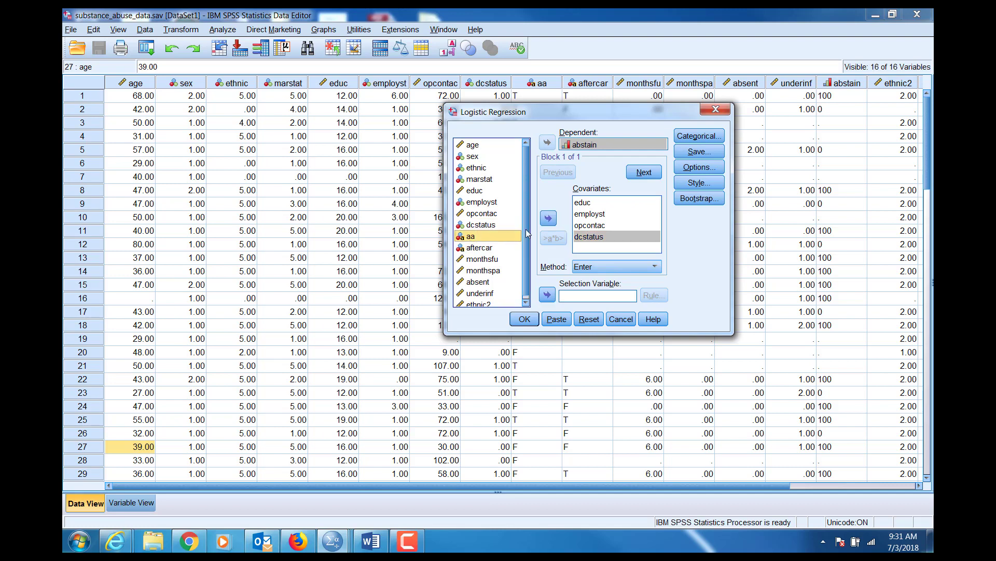
pyautogui.click(548, 220)
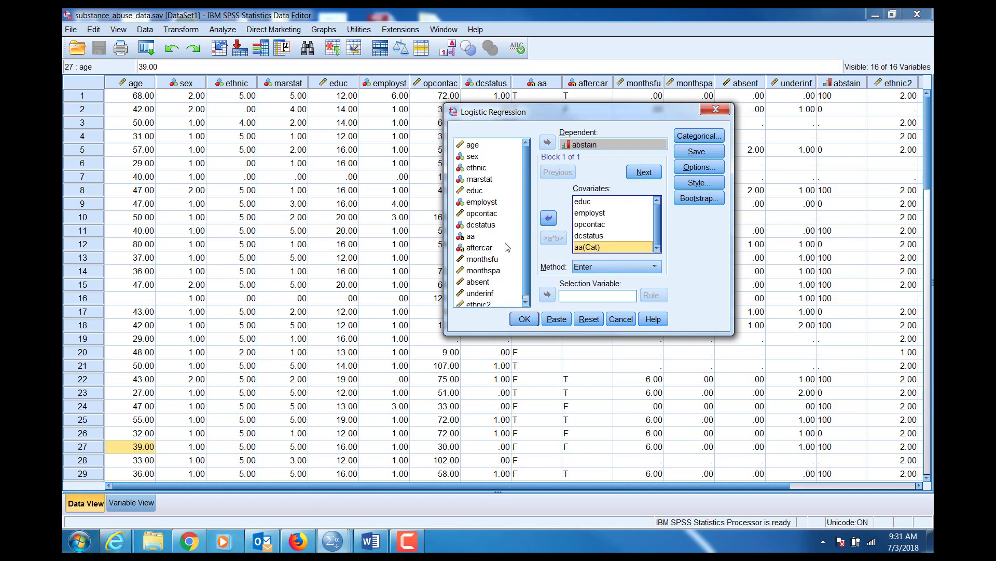
pyautogui.click(547, 219)
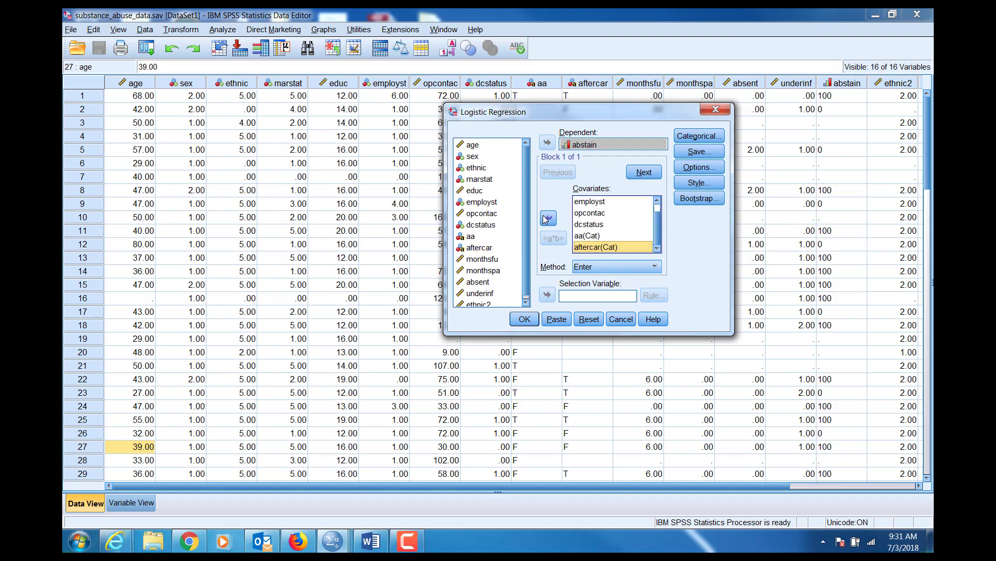
pyautogui.click(617, 247)
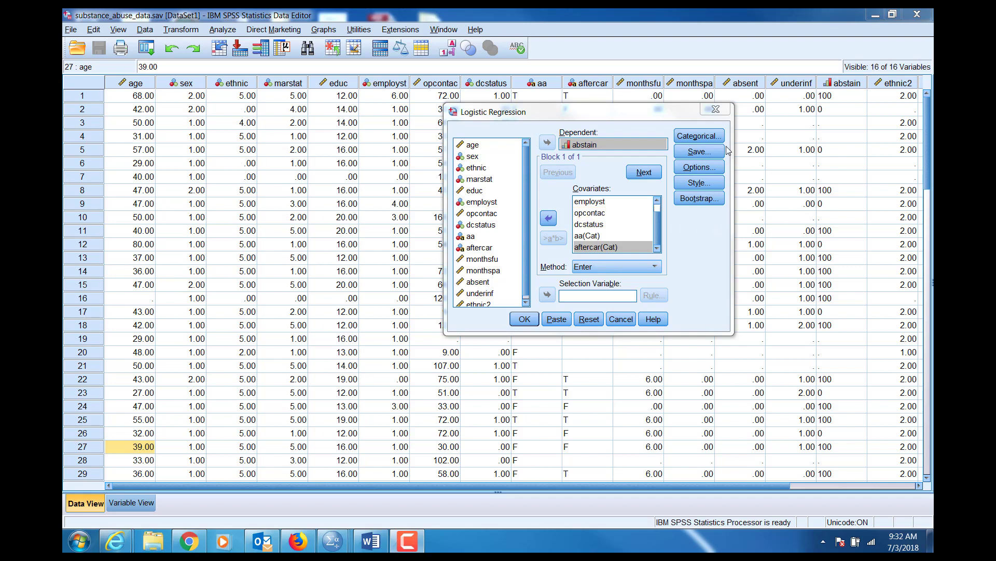
# Define employst and dcstatus as categorical covariates with the Indicator contrast and run the logistic regression
pyautogui.click(701, 136)
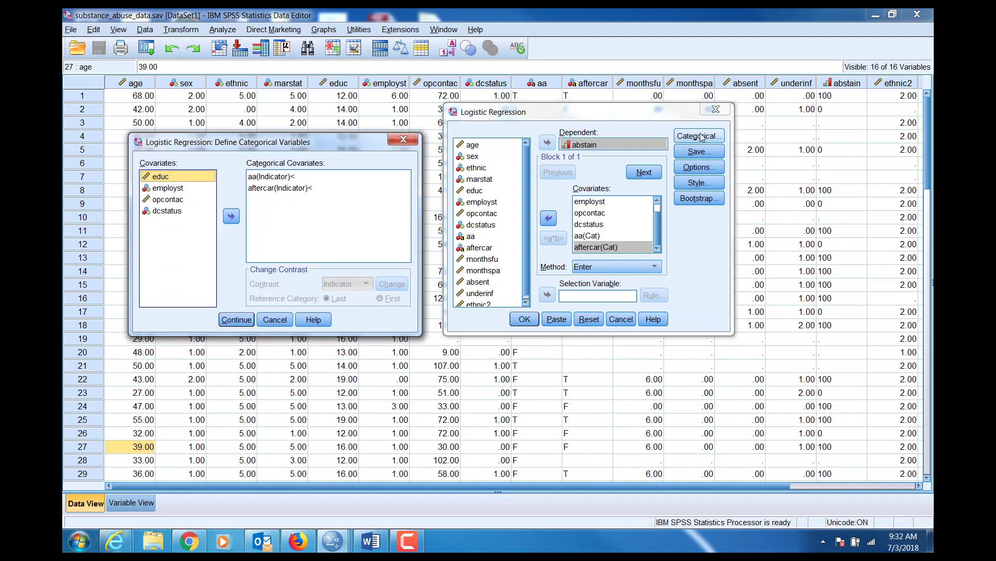
pyautogui.click(254, 177)
pyautogui.click(261, 188)
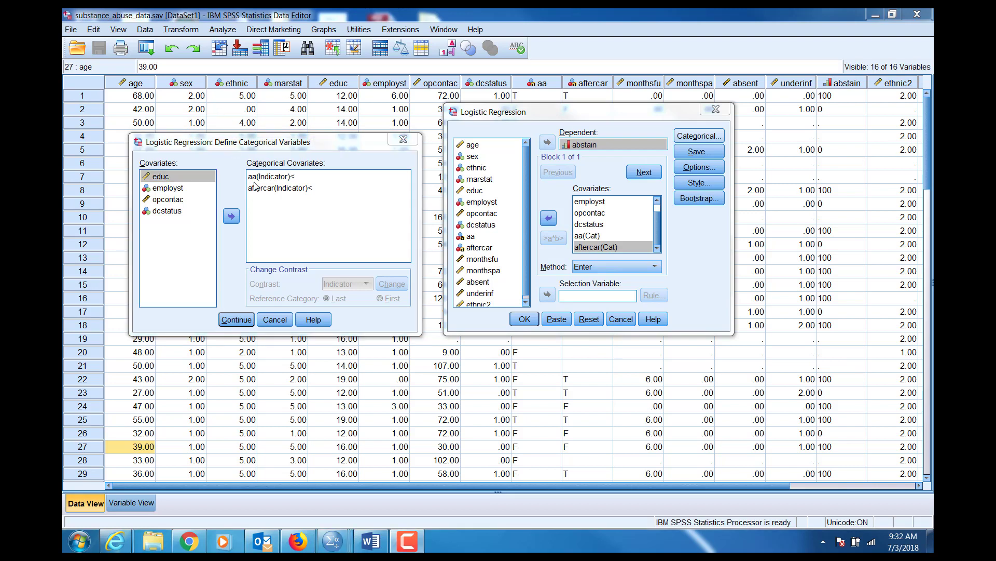
pyautogui.click(169, 191)
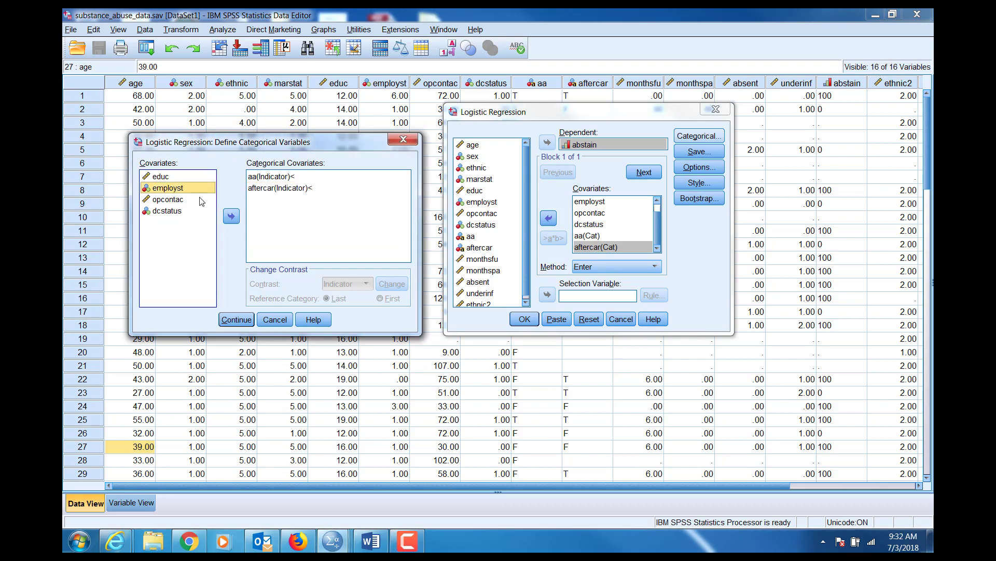
pyautogui.click(232, 217)
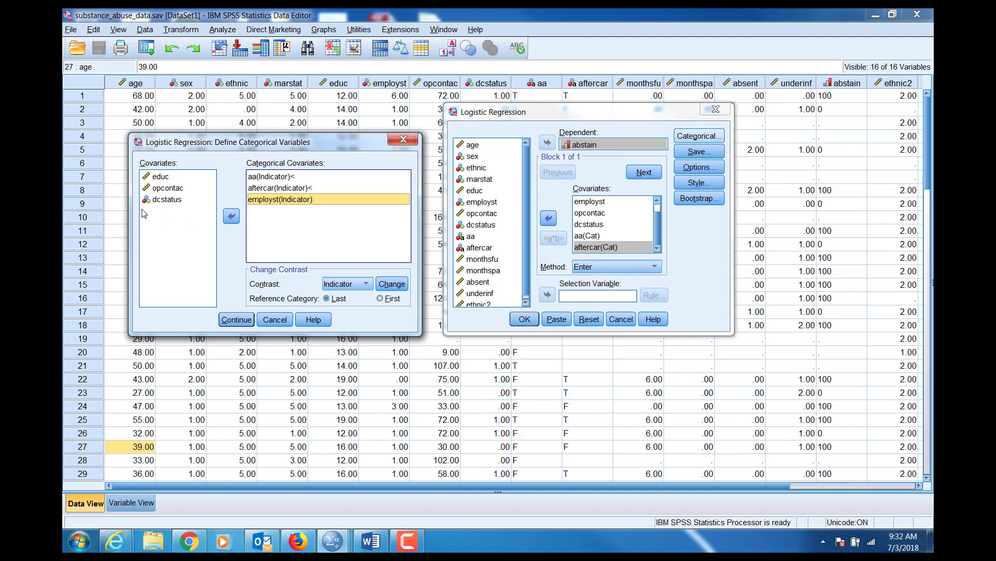
pyautogui.click(174, 201)
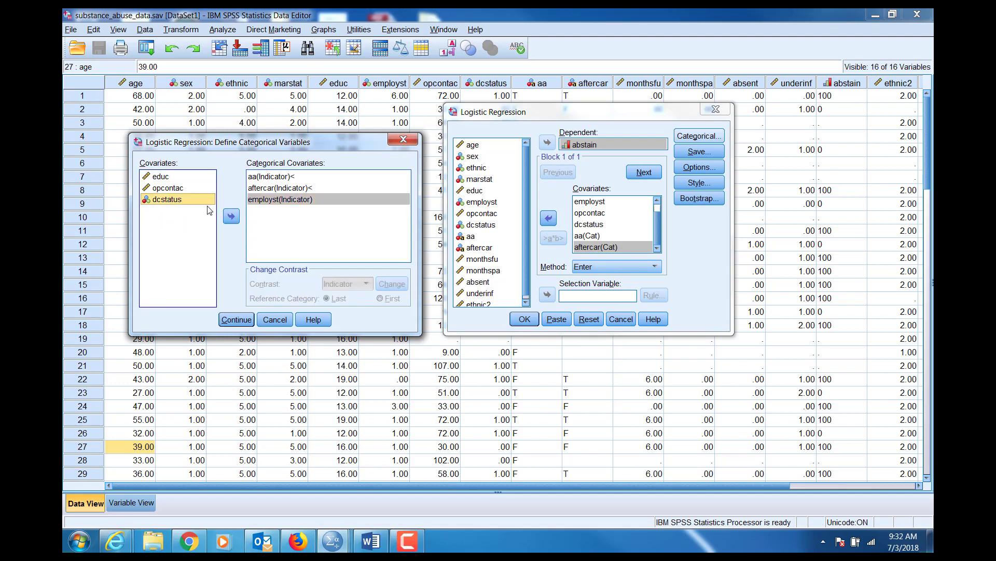
pyautogui.click(232, 215)
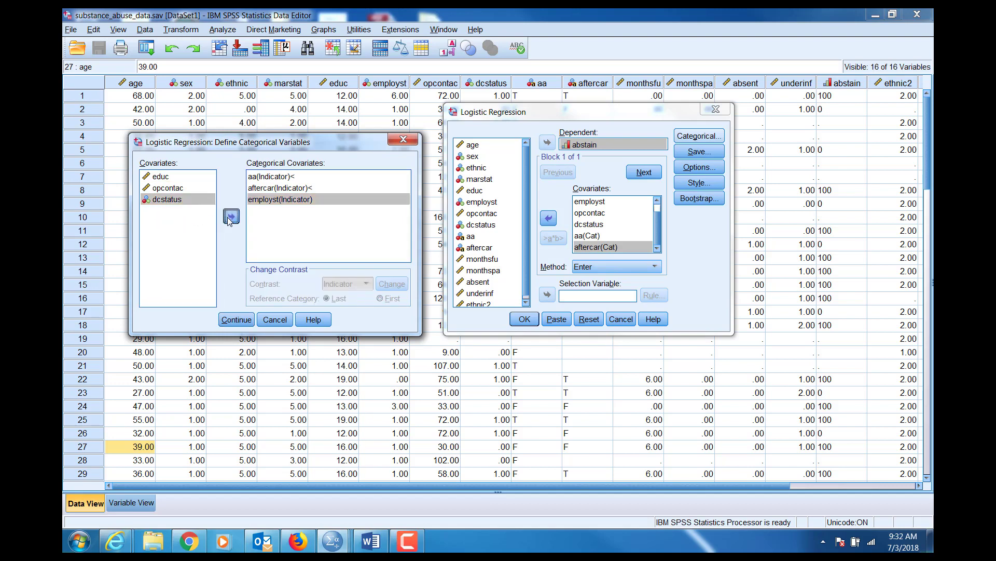
pyautogui.click(236, 319)
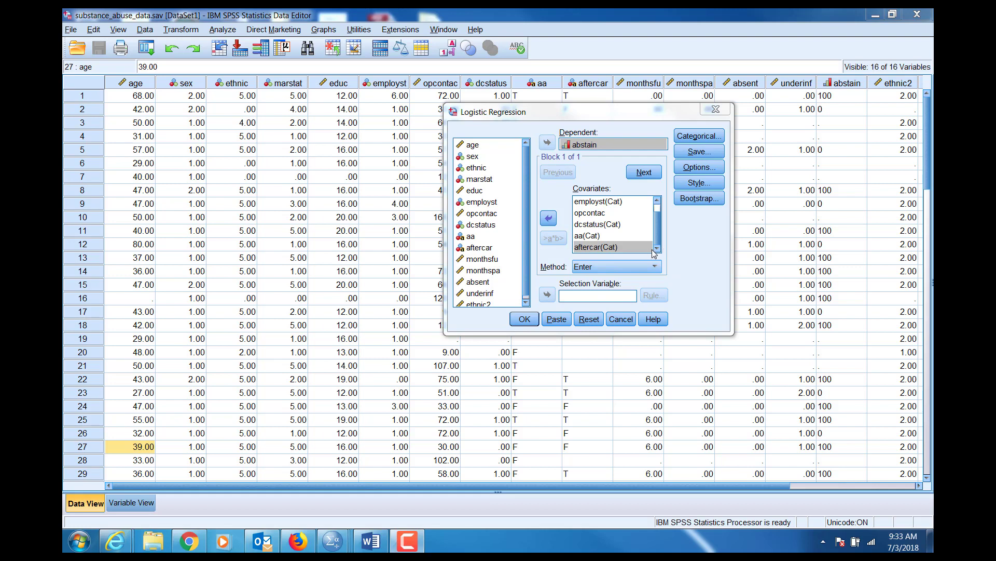
pyautogui.click(525, 319)
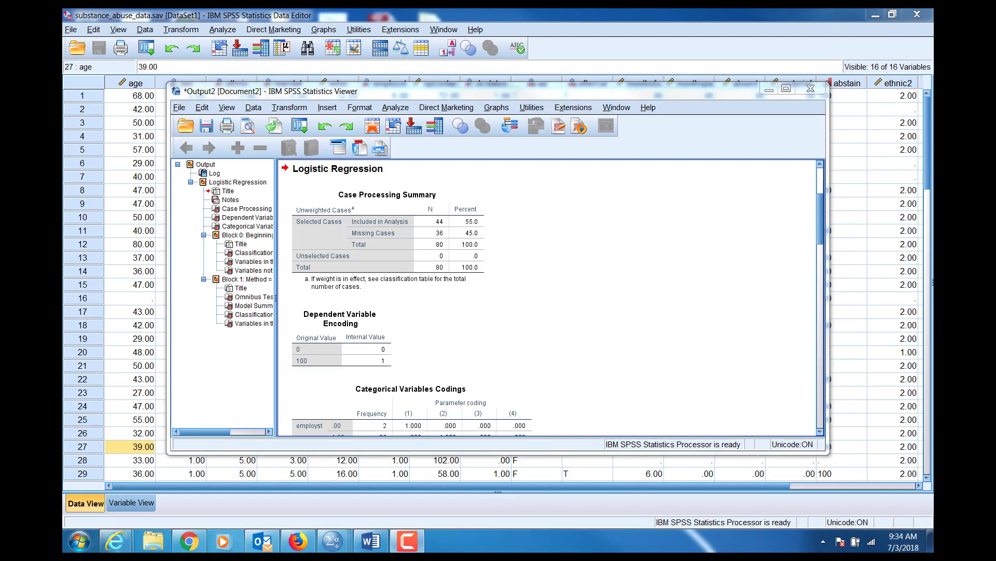
# Examine the logistic regression output from the categorical variable codings and Block 0 tables through the Block 1 omnibus tests and model summary
pyautogui.click(449, 274)
pyautogui.click(487, 383)
pyautogui.scroll(-3, 488, 383)
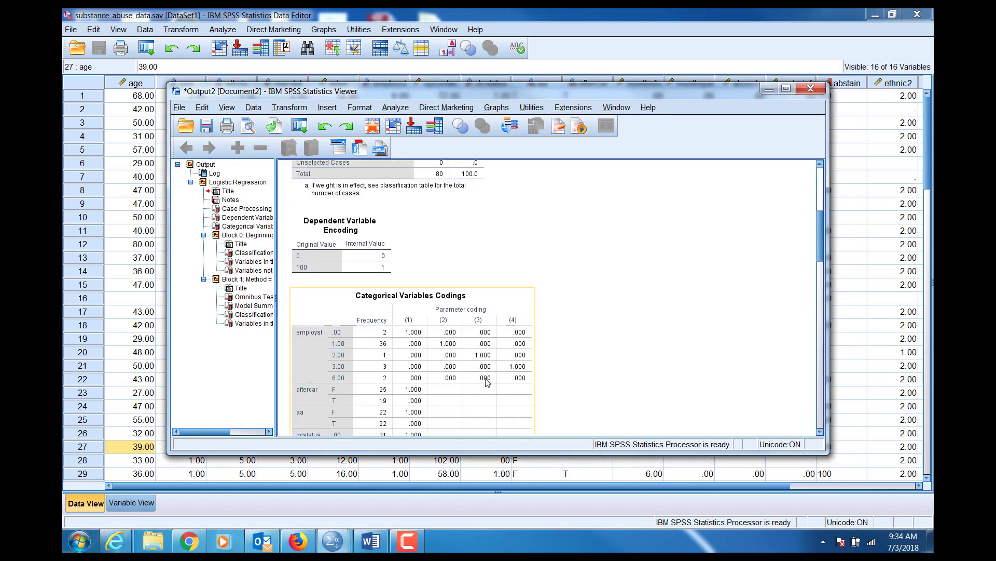
pyautogui.scroll(-3, 486, 382)
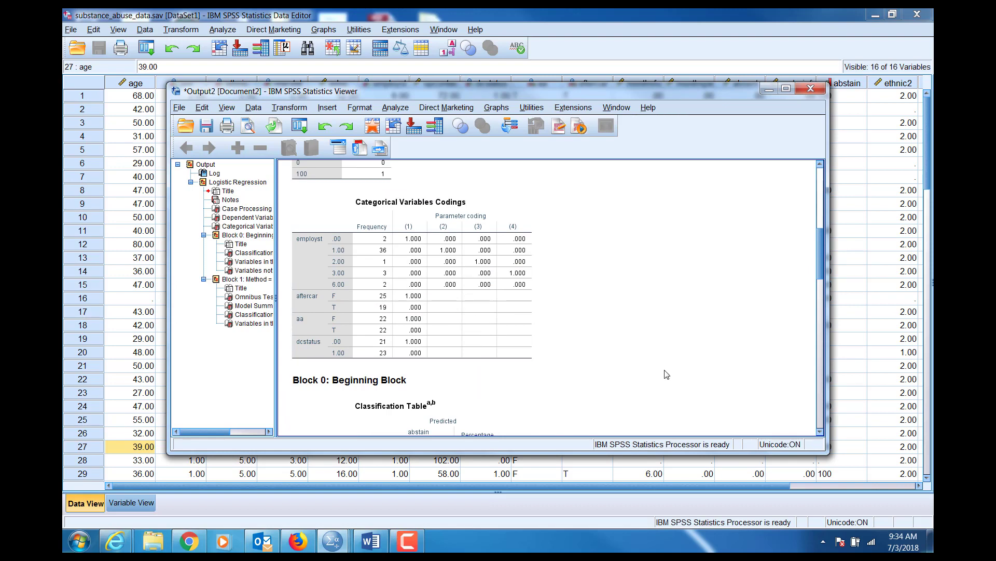
pyautogui.scroll(-3, 646, 362)
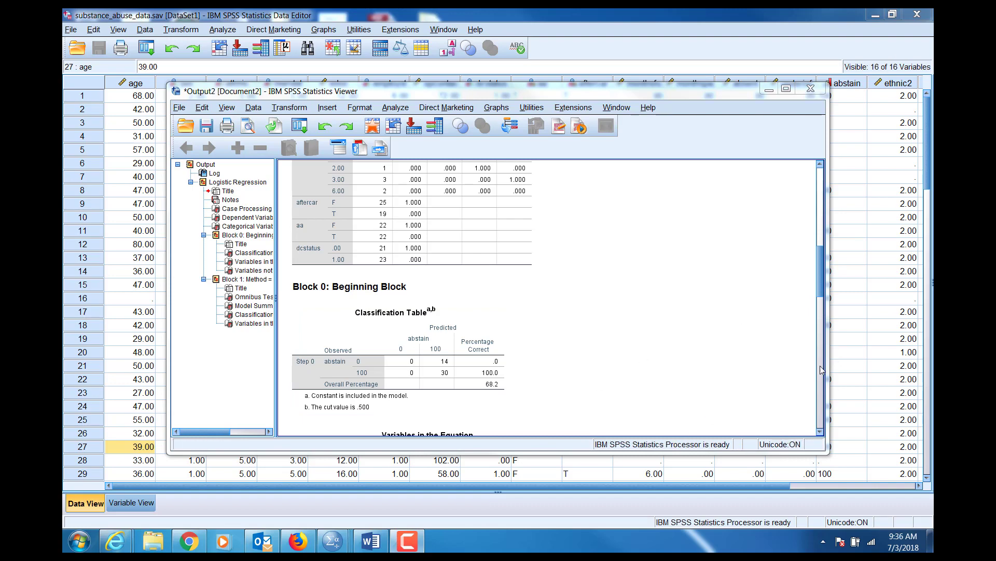
pyautogui.click(820, 434)
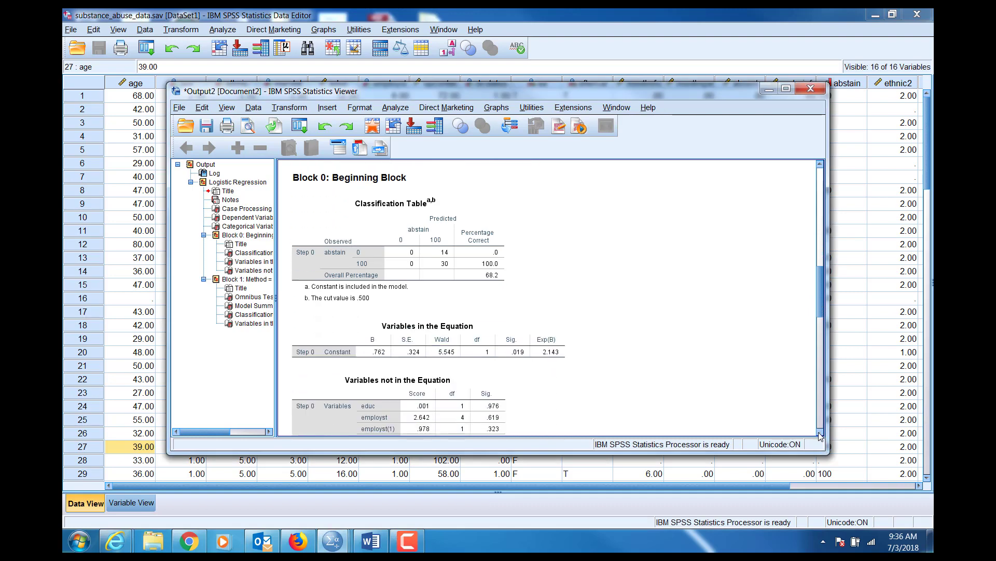
pyautogui.click(820, 434)
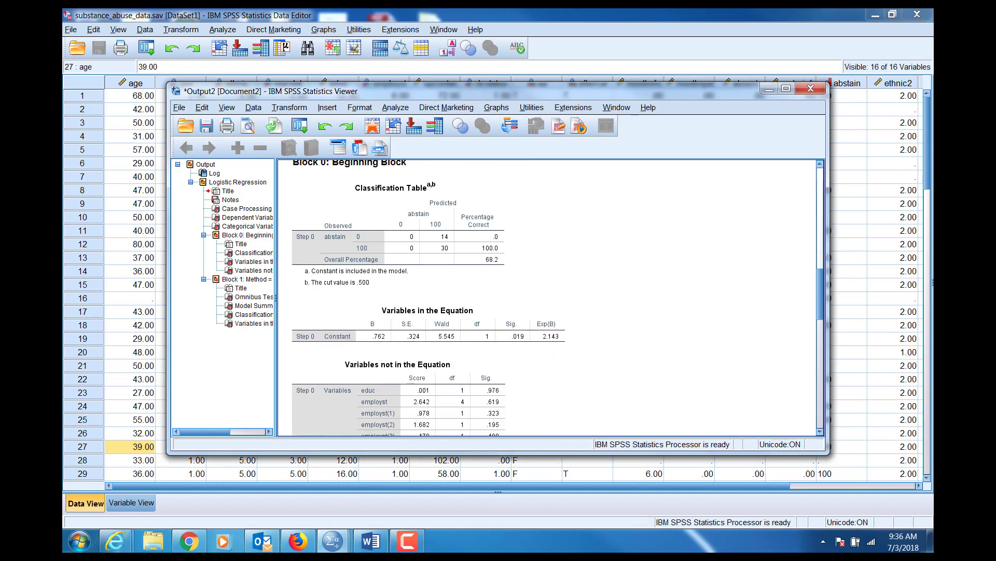
pyautogui.click(509, 319)
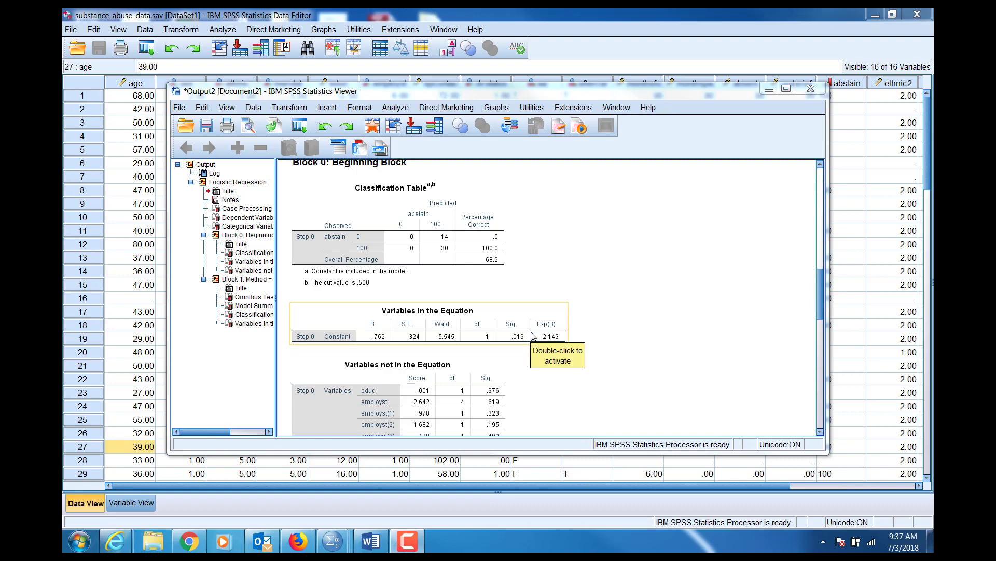
pyautogui.click(648, 324)
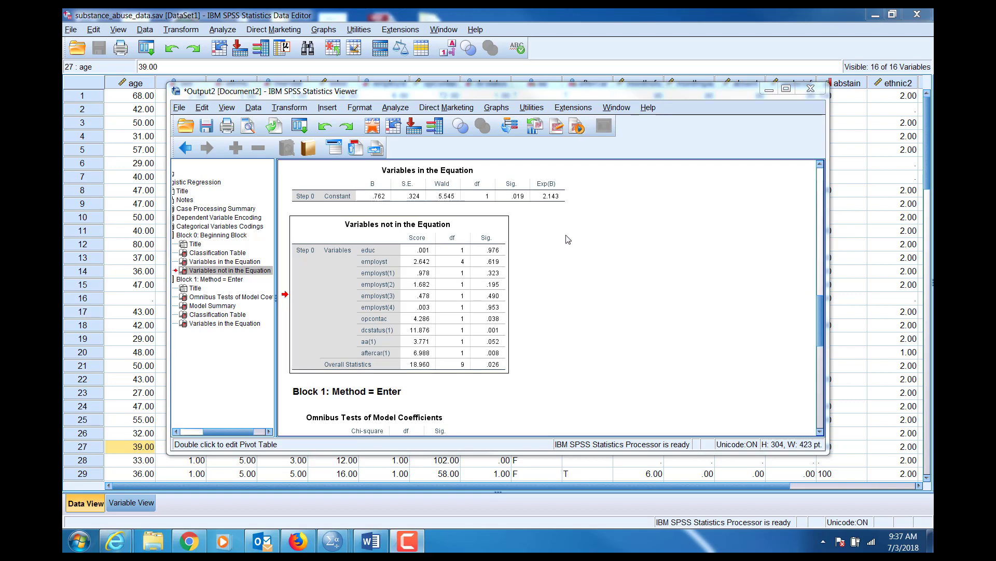
pyautogui.doubleClick(504, 237)
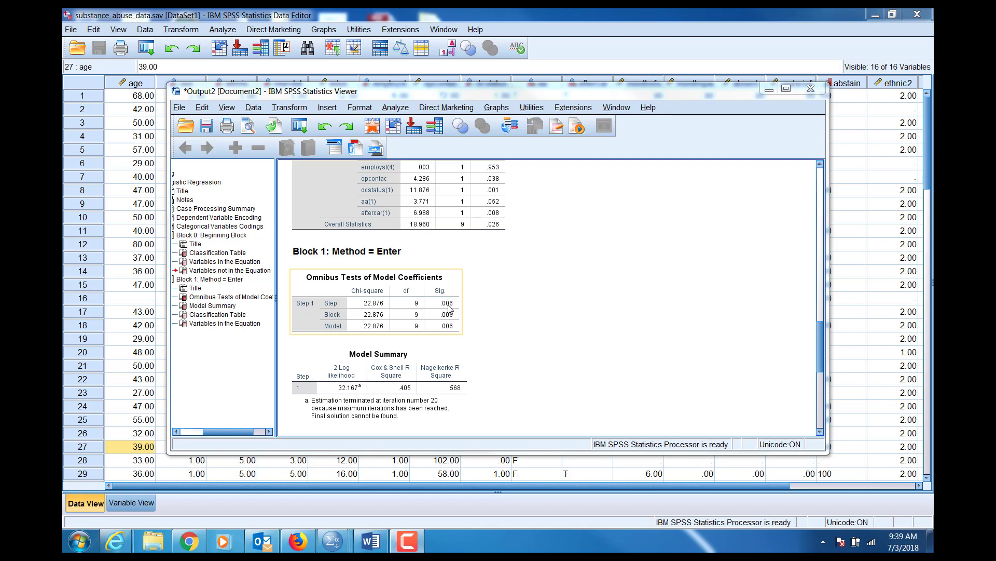
pyautogui.click(485, 321)
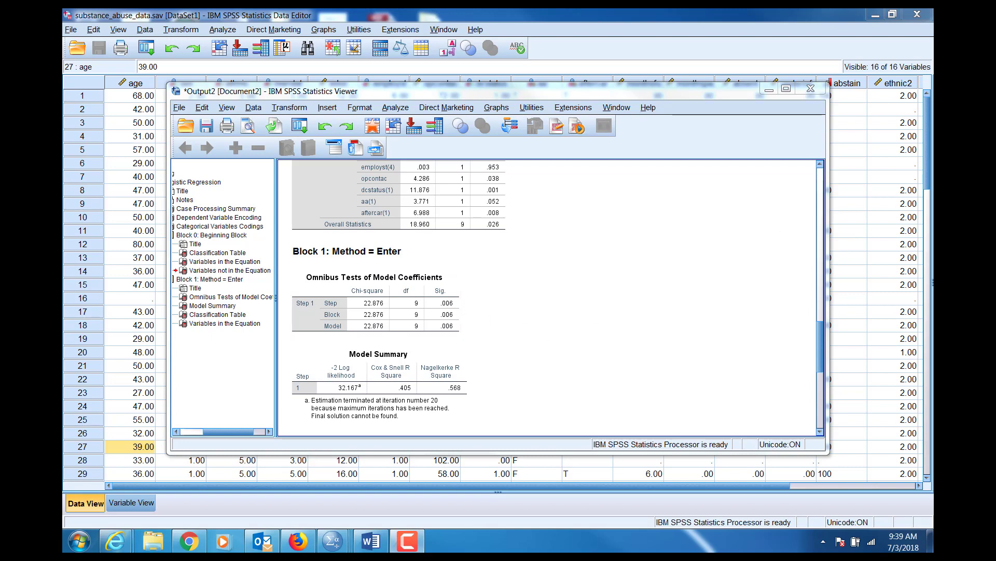
pyautogui.click(375, 371)
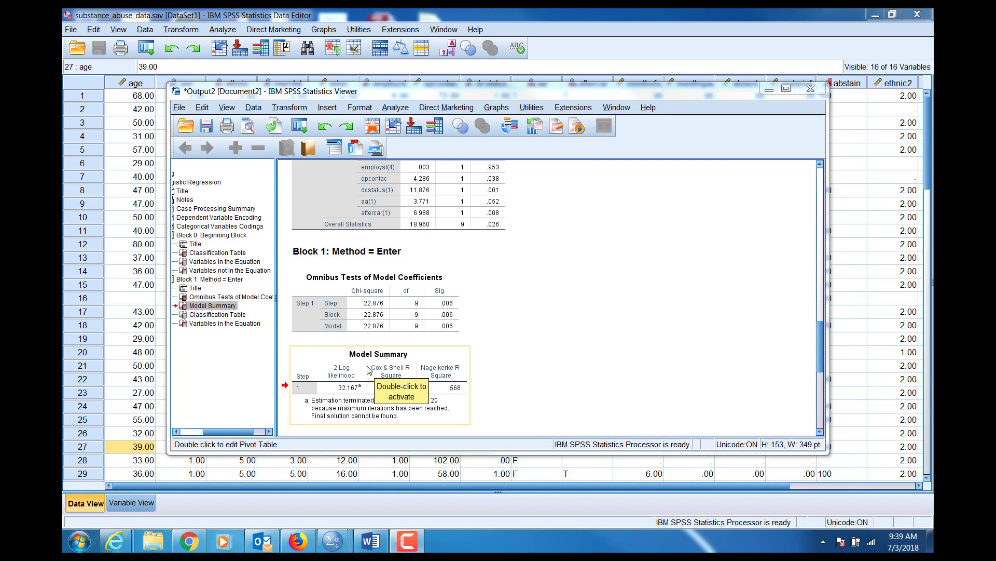
# Review the Block 1 classification and Variables in the Equation tables, and close the output without saving it
pyautogui.doubleClick(399, 371)
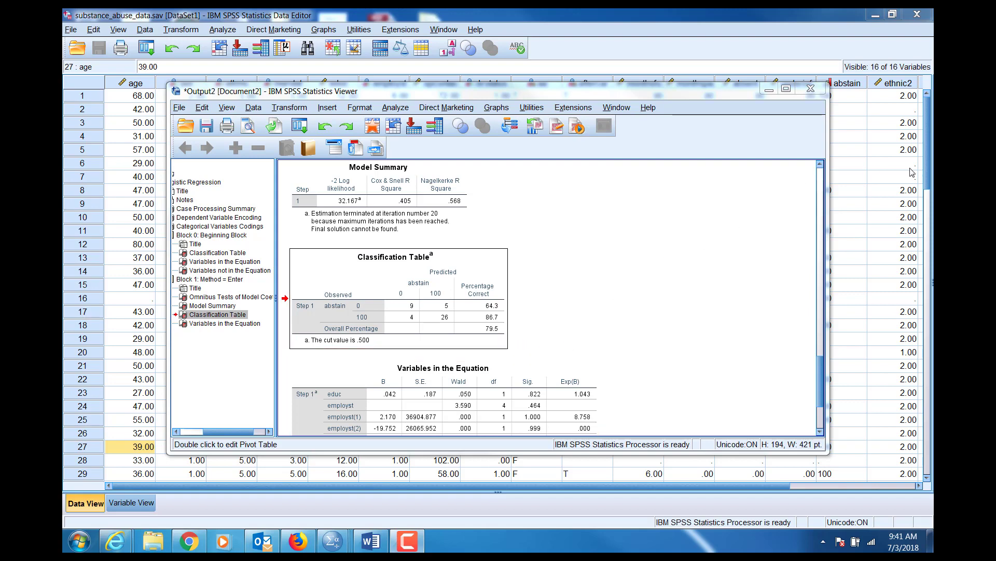
pyautogui.press('Down')
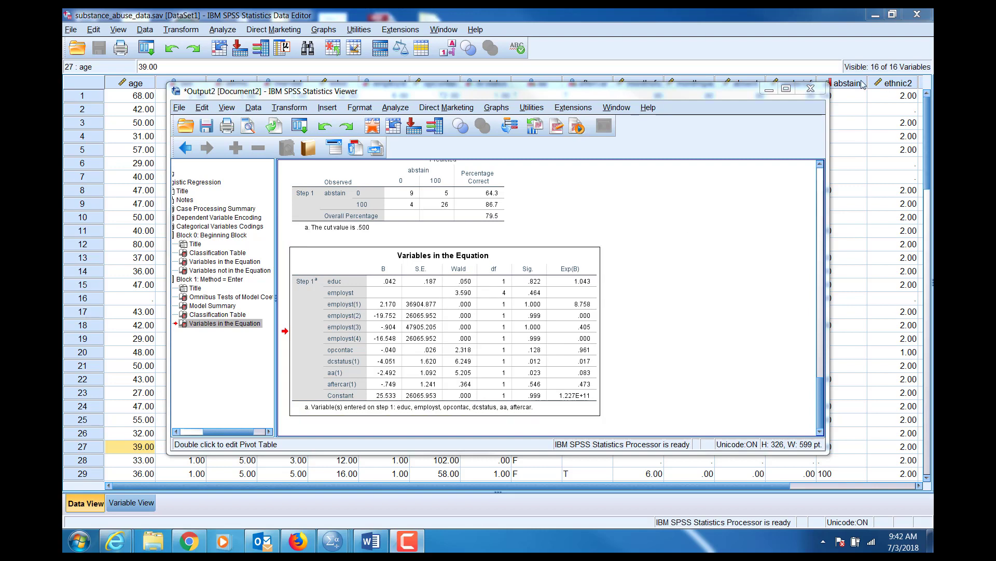
pyautogui.click(813, 89)
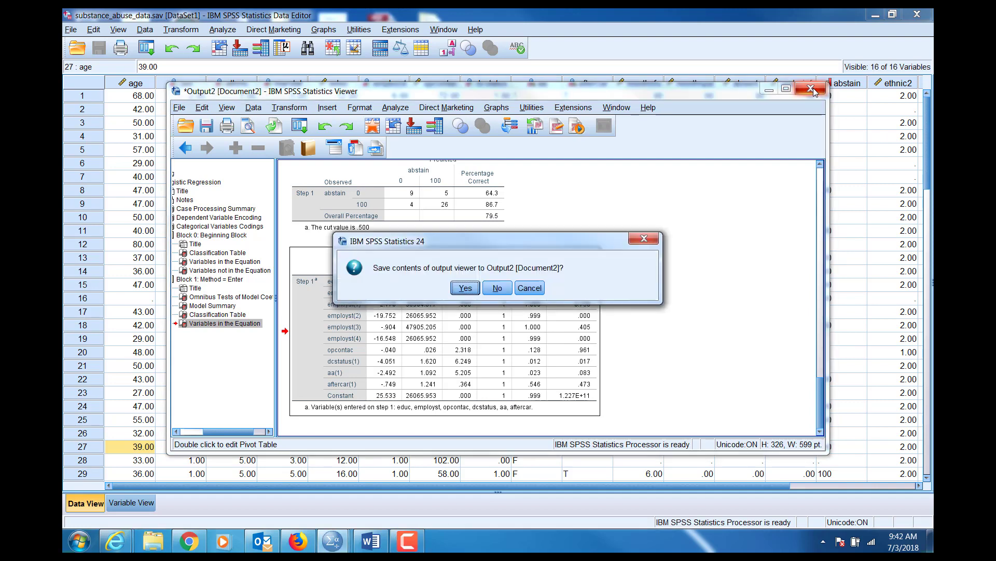
pyautogui.click(494, 289)
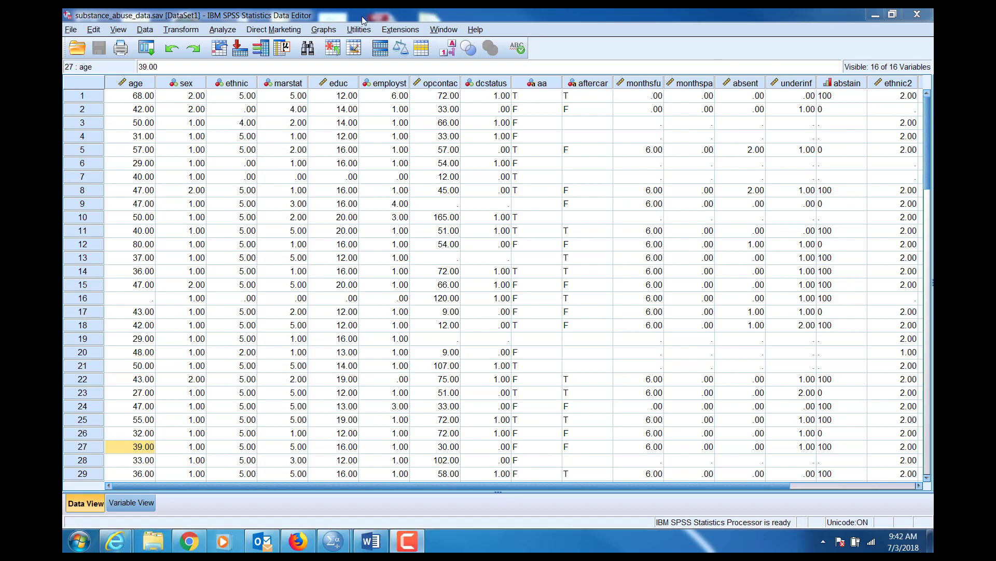
# Rerun the binary logistic regression on abstain with the same covariates, using the Forward: Conditional method
pyautogui.click(235, 31)
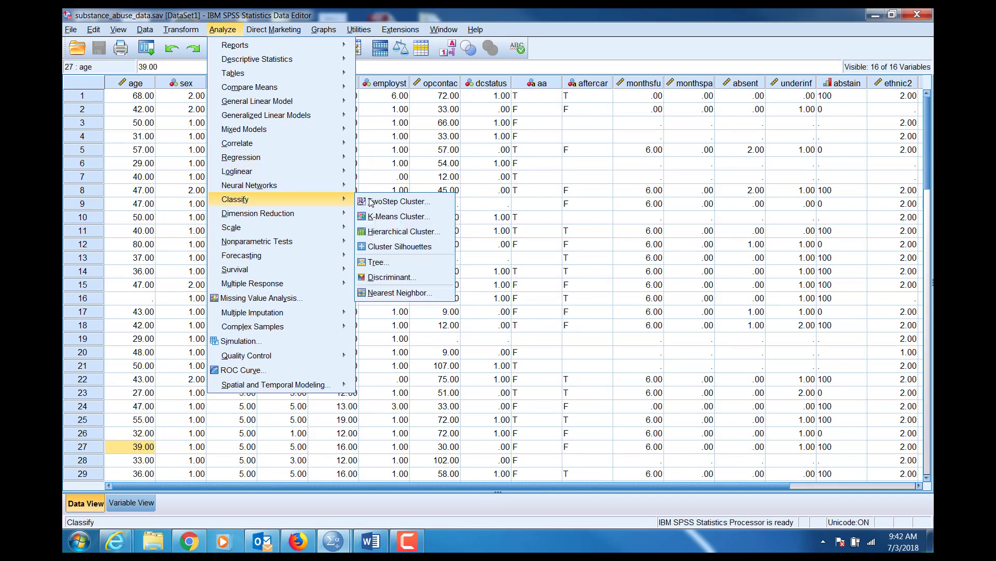
pyautogui.moveTo(311, 159)
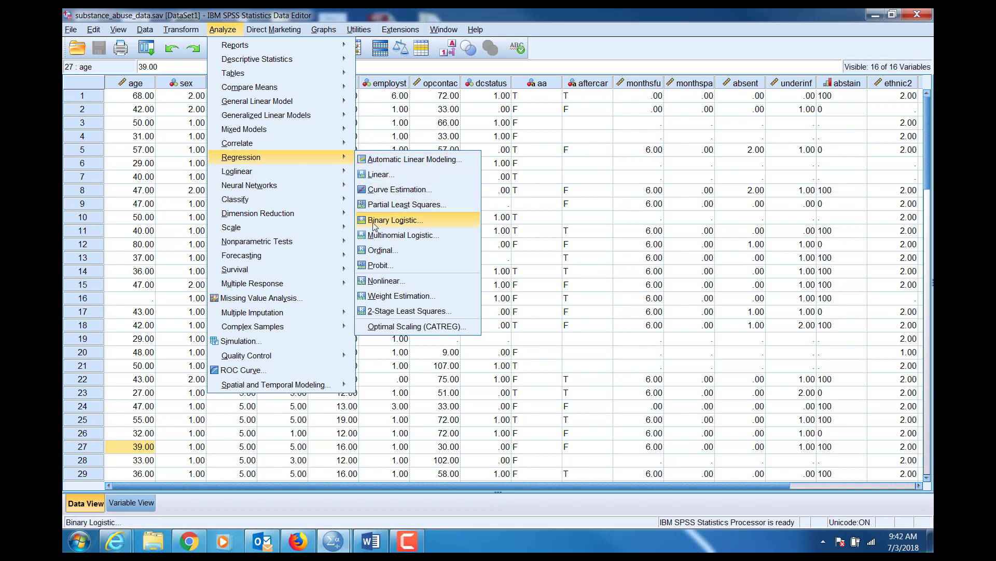
pyautogui.click(373, 225)
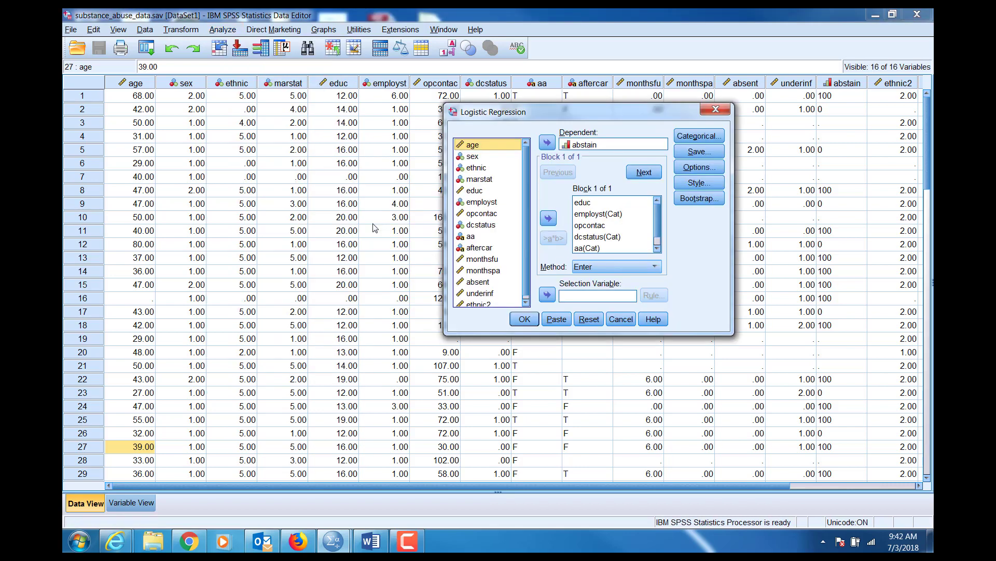
pyautogui.click(654, 268)
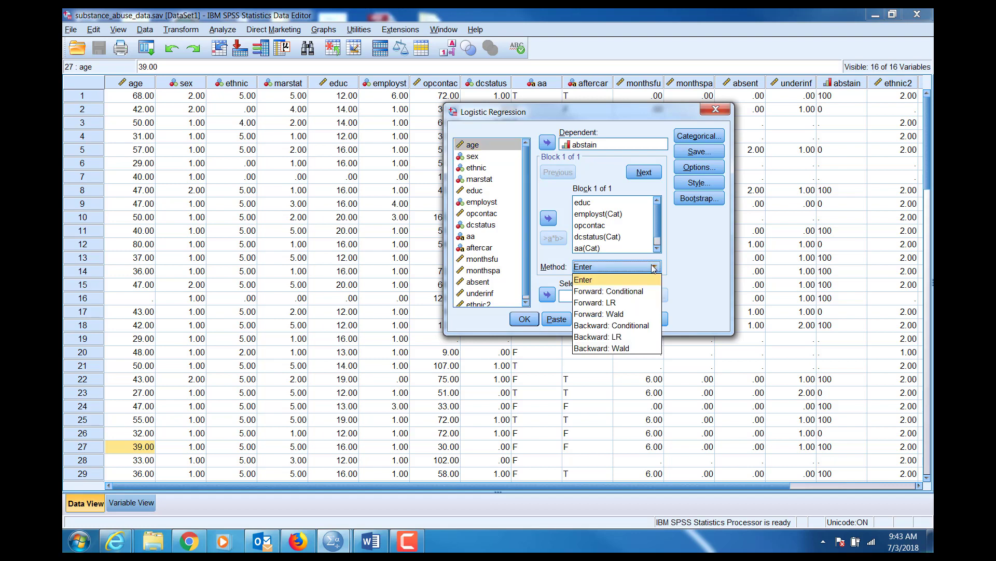
pyautogui.click(638, 293)
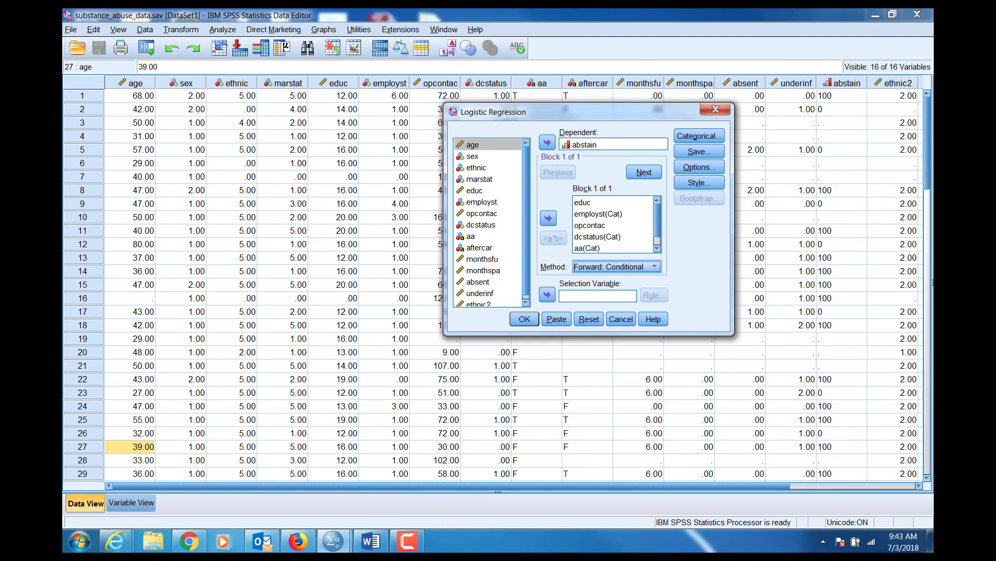
pyautogui.click(525, 320)
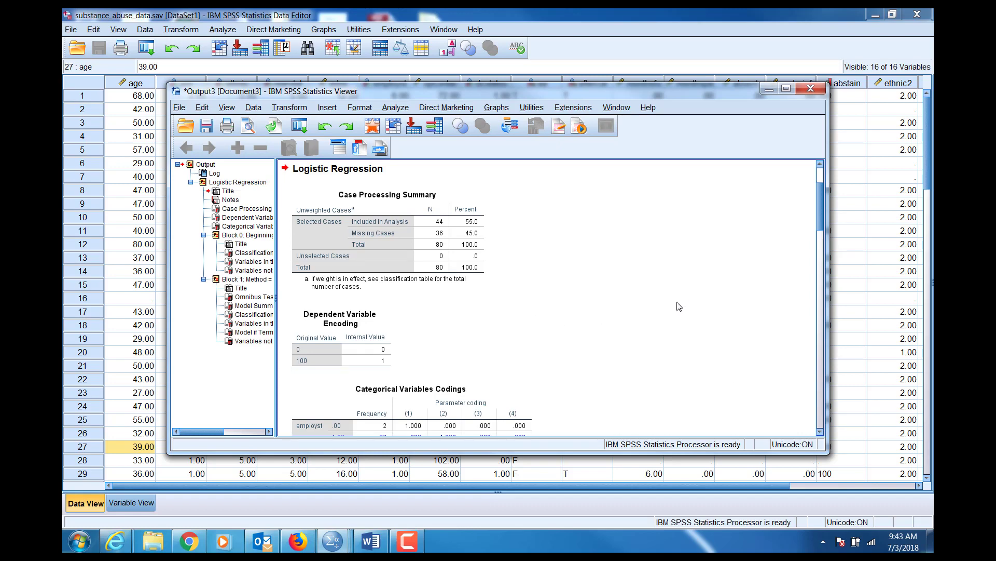
# Examine the forward stepwise output from the categorical codings and Block 0 tables through the Block 1 omnibus tests and model summary
pyautogui.scroll(-5, 679, 306)
pyautogui.scroll(-3, 680, 305)
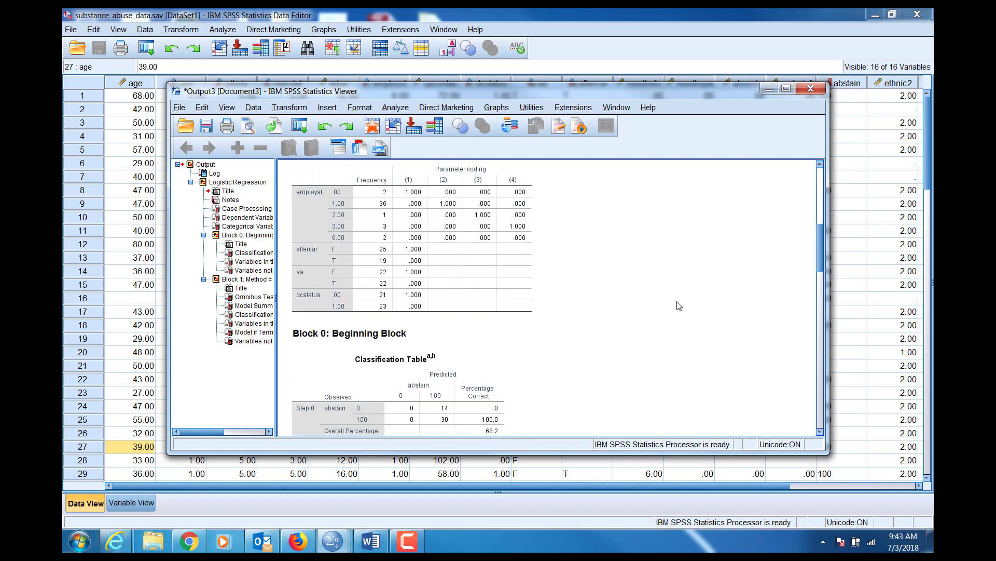
pyautogui.scroll(-2, 450, 312)
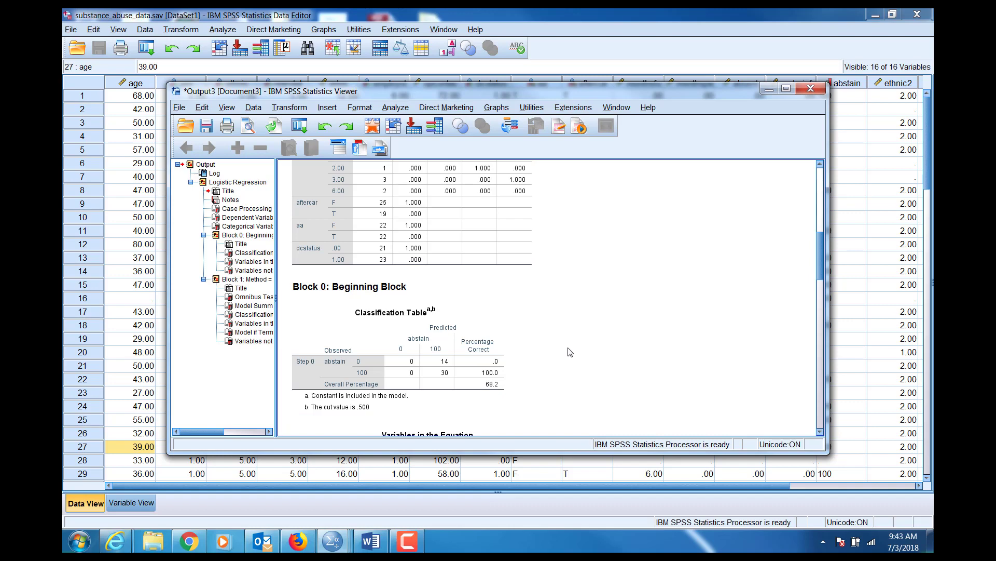
pyautogui.scroll(-2, 569, 351)
pyautogui.scroll(-6, 567, 351)
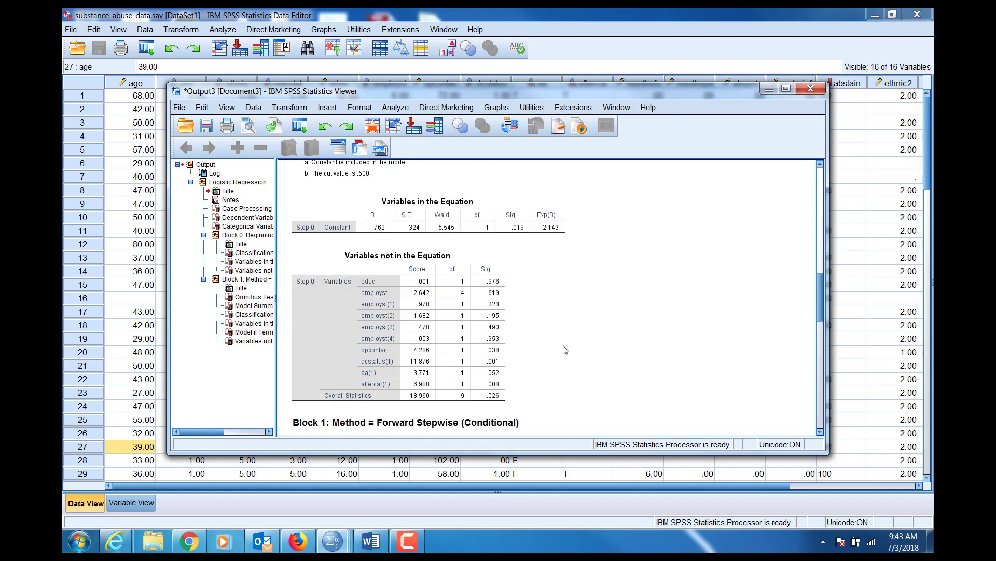
pyautogui.scroll(-5, 566, 350)
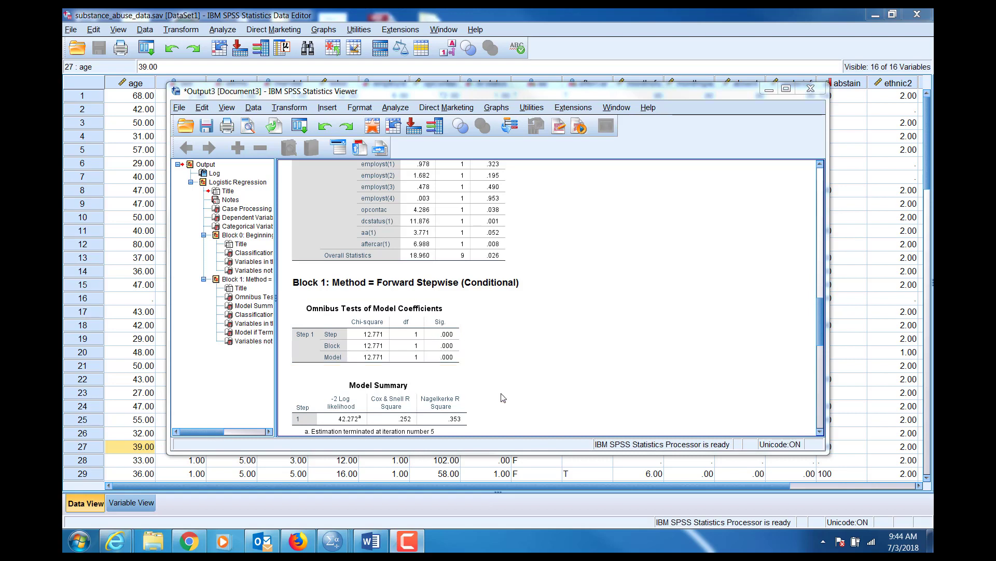
pyautogui.click(821, 431)
pyautogui.click(820, 431)
pyautogui.click(821, 430)
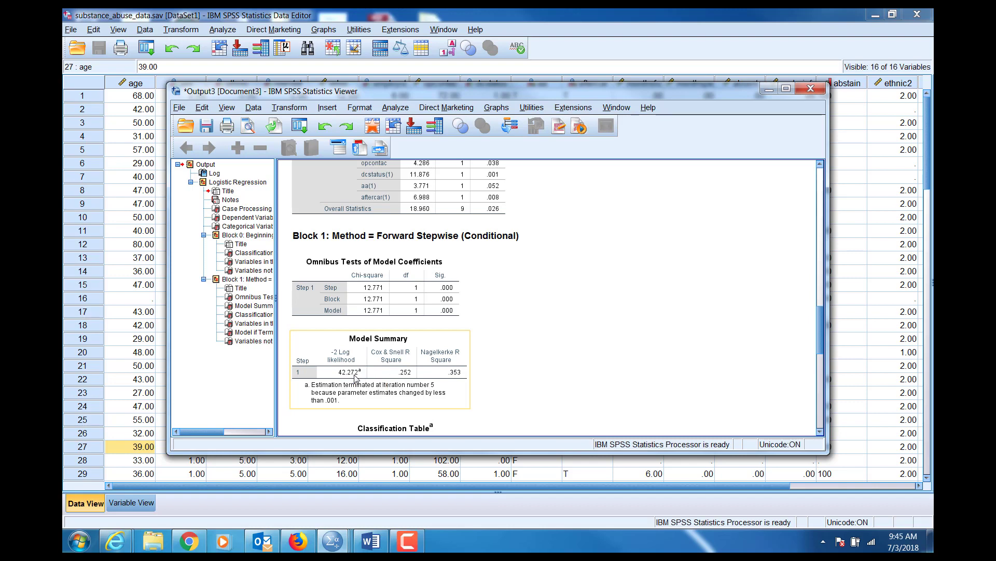
pyautogui.click(538, 393)
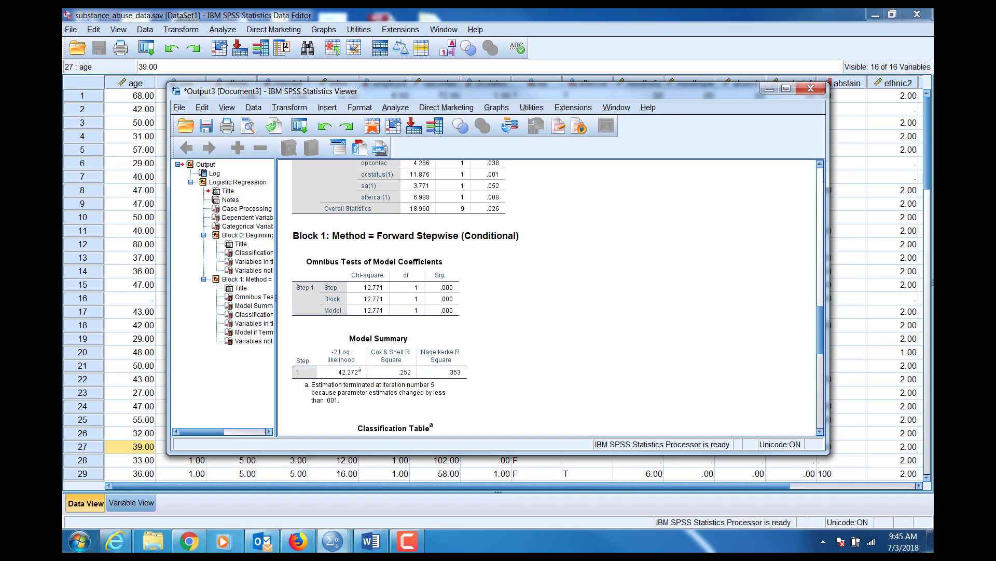
pyautogui.click(371, 541)
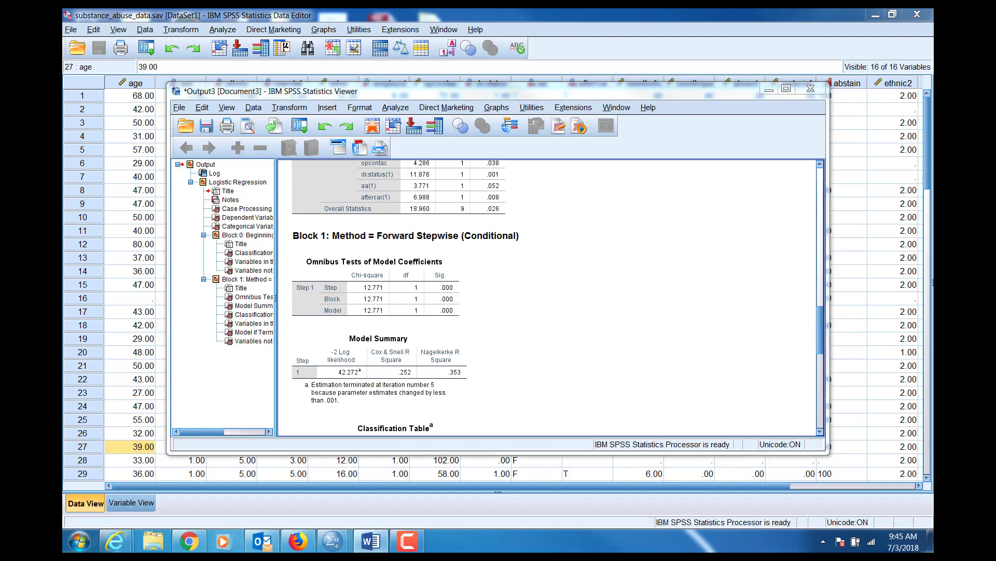
# Examine the Block 1 classification table, Variables in the Equation, Model if Term Removed and Variables not in the Equation tables
pyautogui.click(394, 427)
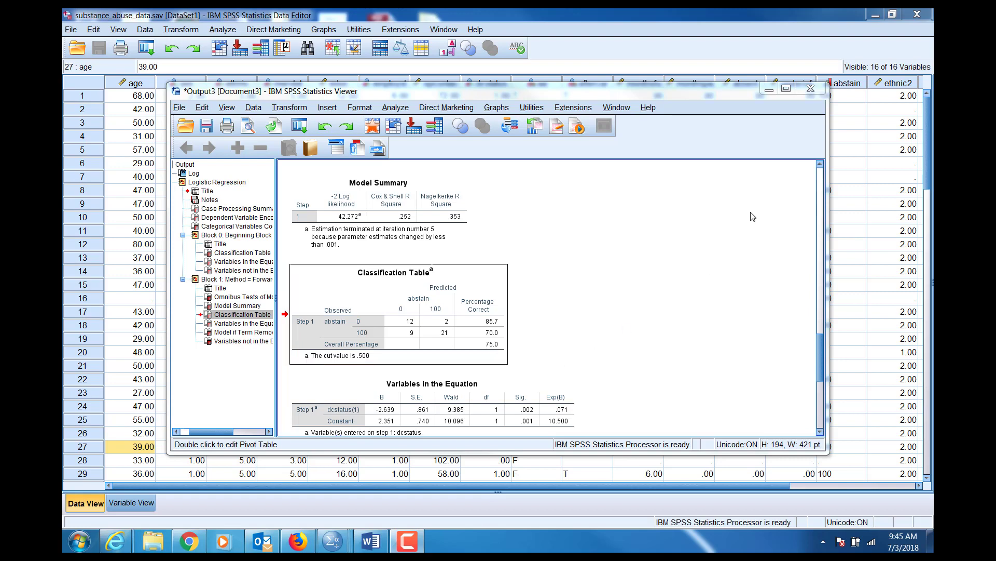
pyautogui.scroll(-4, 402, 264)
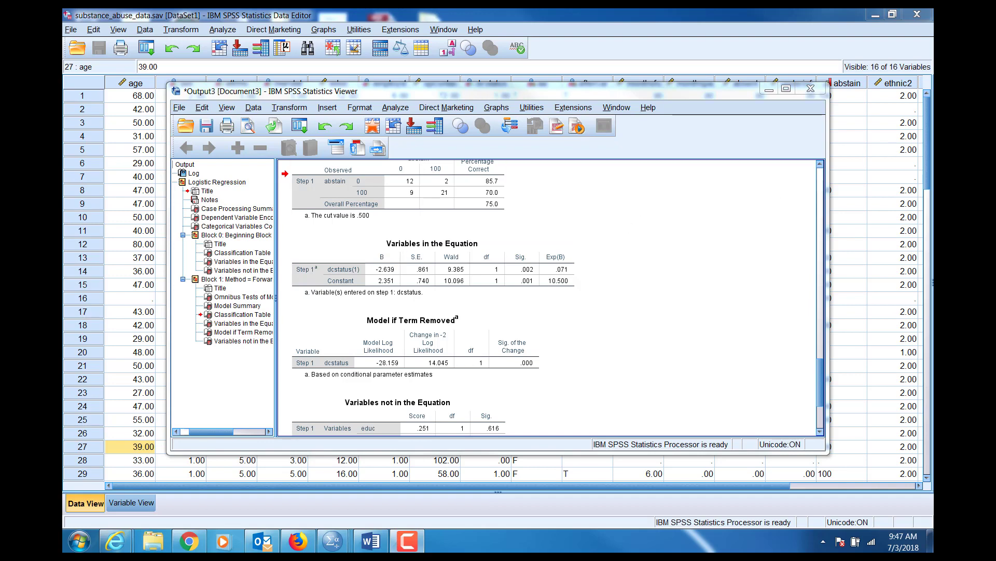
pyautogui.scroll(-3, 527, 183)
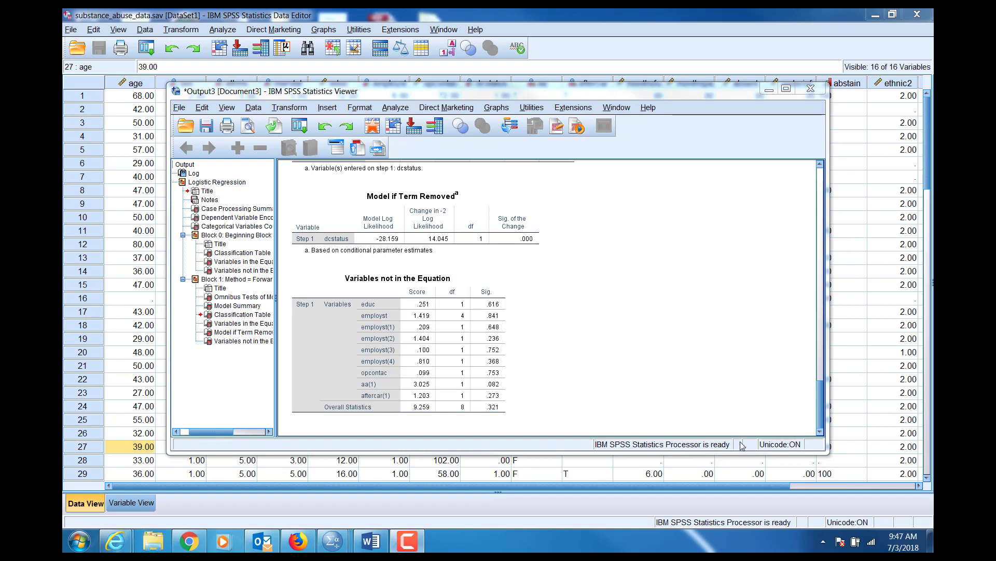
pyautogui.click(820, 432)
pyautogui.click(447, 209)
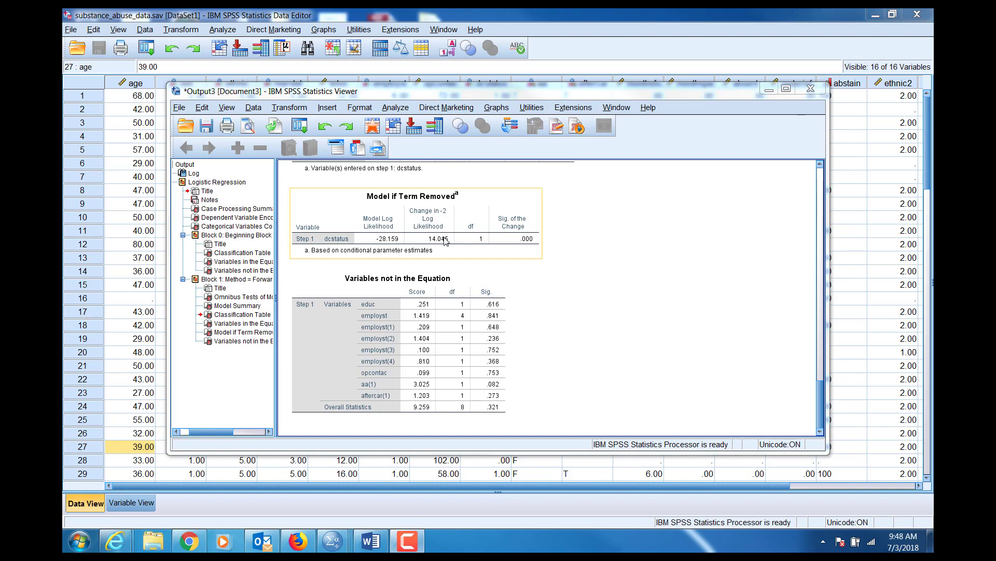